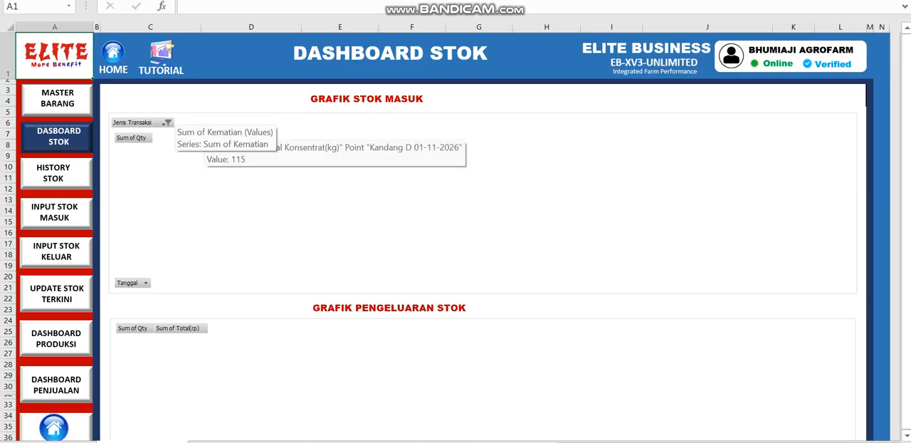
# Open the stock history sheet and delete the blank table rows 2 to 7
pyautogui.click(54, 173)
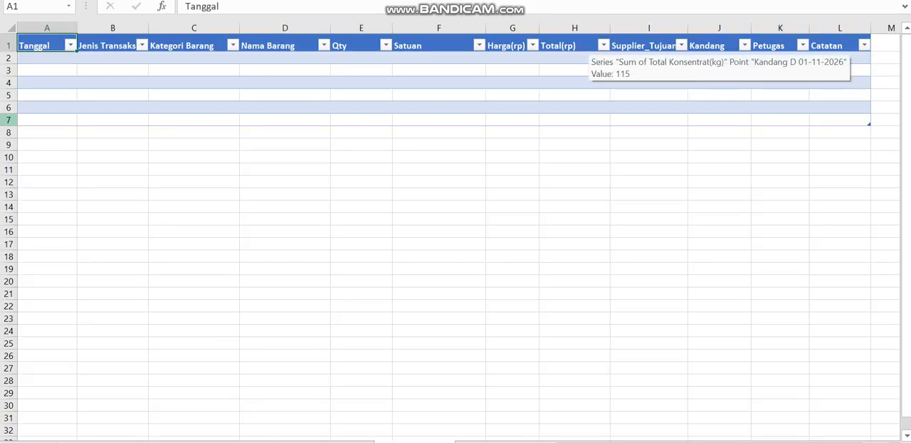
pyautogui.moveTo(9, 119); pyautogui.dragTo(9, 58)
pyautogui.rightClick(9, 57)
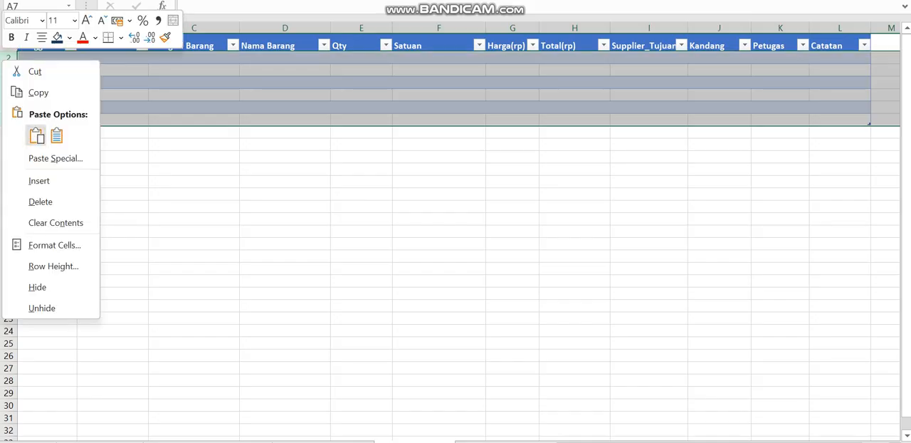
pyautogui.press('Escape')
pyautogui.click(194, 231)
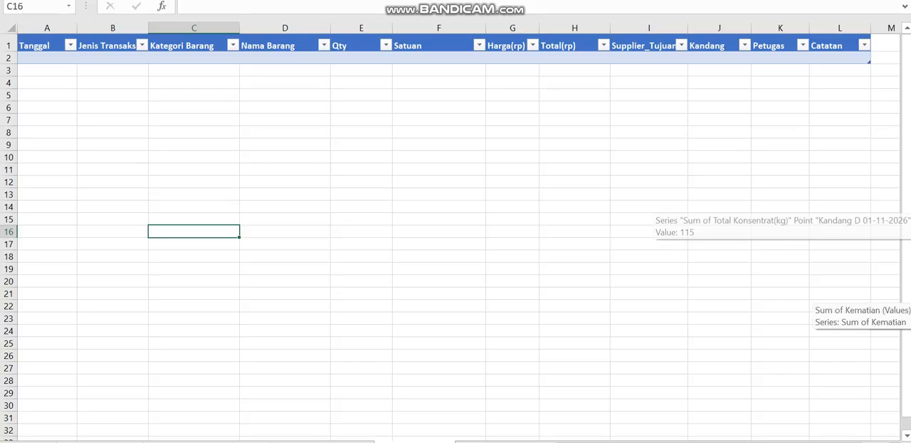
# Return to the DASBOARD_STOK sheet and open the Master Barang item list from there
pyautogui.hscroll(2, 455, 231)
pyautogui.hscroll(-2, 456, 232)
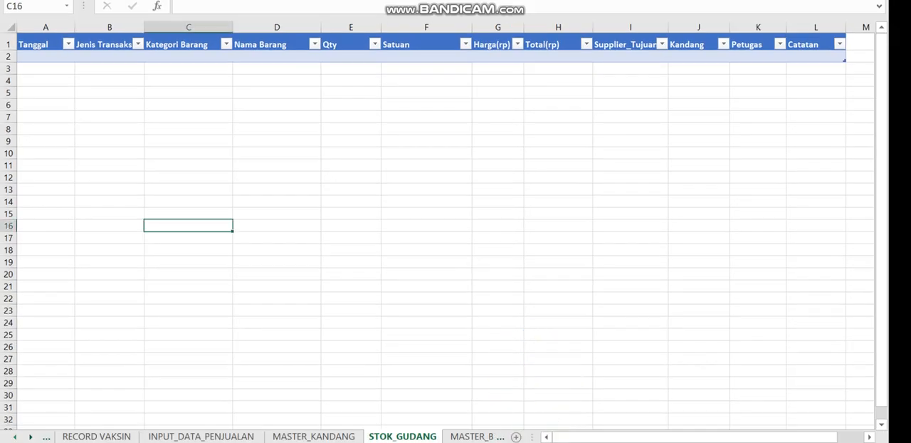
pyautogui.click(14, 436)
pyautogui.click(14, 437)
pyautogui.click(15, 436)
pyautogui.click(15, 436)
pyautogui.click(14, 436)
pyautogui.click(14, 436)
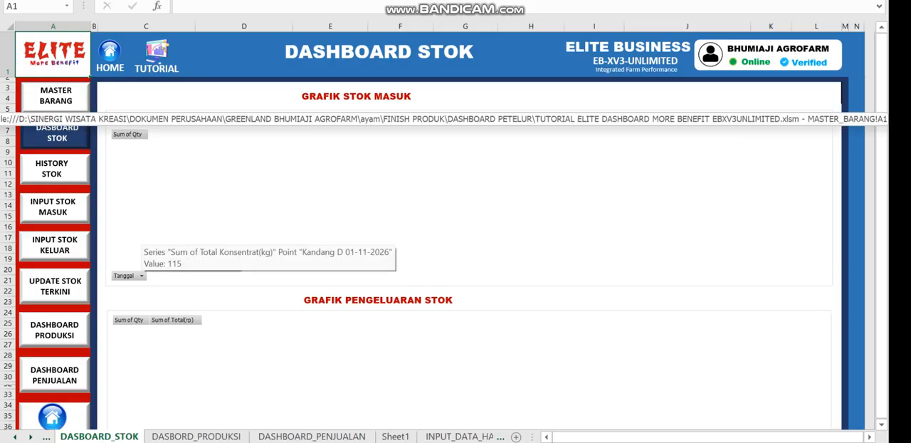
pyautogui.click(56, 97)
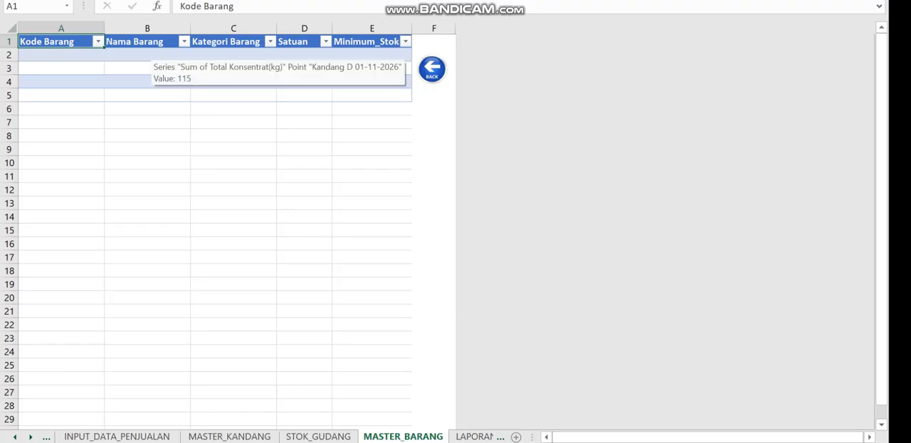
# Delete the surplus blank rows of the item table, keeping only row 2 for entries
pyautogui.click(61, 55)
pyautogui.click(61, 82)
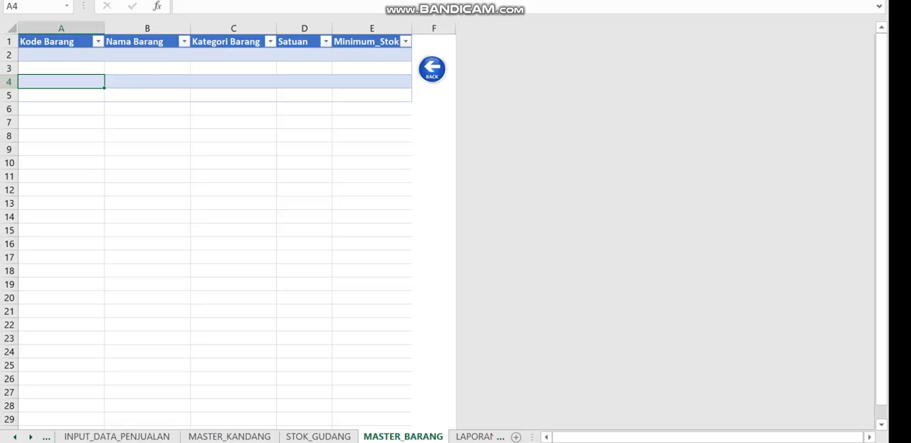
pyautogui.moveTo(9, 95); pyautogui.dragTo(9, 68)
pyautogui.rightClick(9, 56)
pyautogui.click(46, 202)
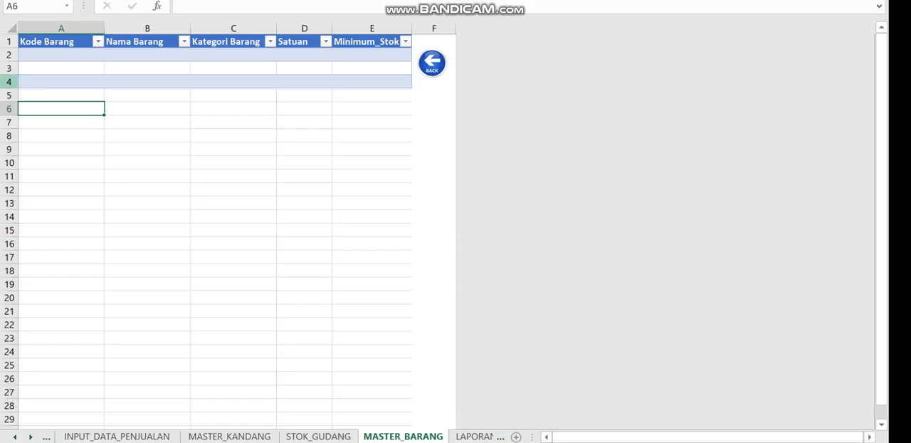
pyautogui.moveTo(9, 82)
pyautogui.mouseDown()
pyautogui.moveTo(9, 56)
pyautogui.moveTo(8, 69)
pyautogui.mouseUp()
pyautogui.rightClick(9, 68)
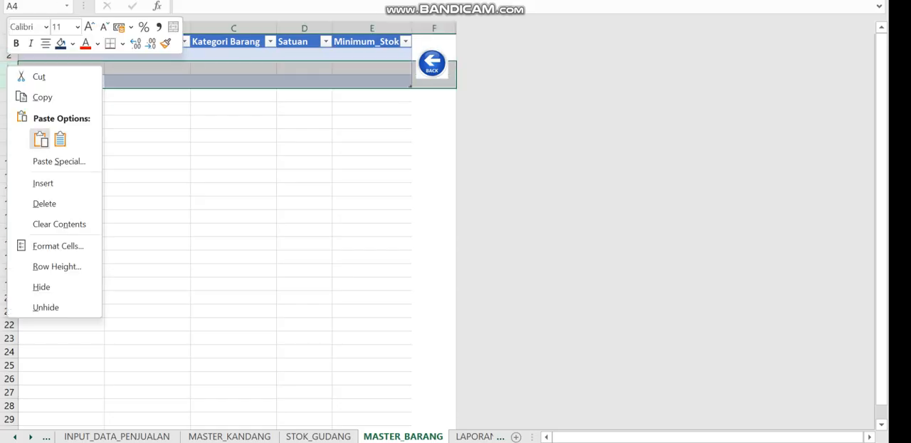
pyautogui.click(40, 204)
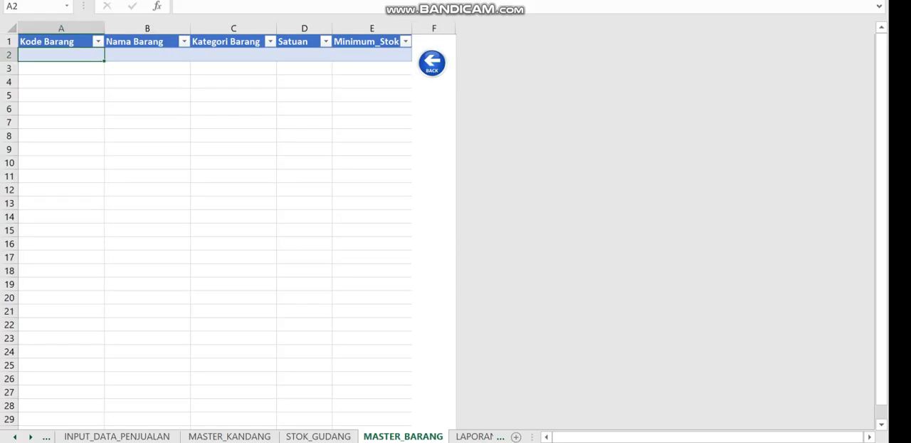
# Enter CP 522 as the Kode Barang of the first item in row 2
pyautogui.write('cp')
pyautogui.press('BackSpace')
pyautogui.press('BackSpace')
pyautogui.write('CP')
pyautogui.write('5')
pyautogui.press('BackSpace')
pyautogui.write('22')
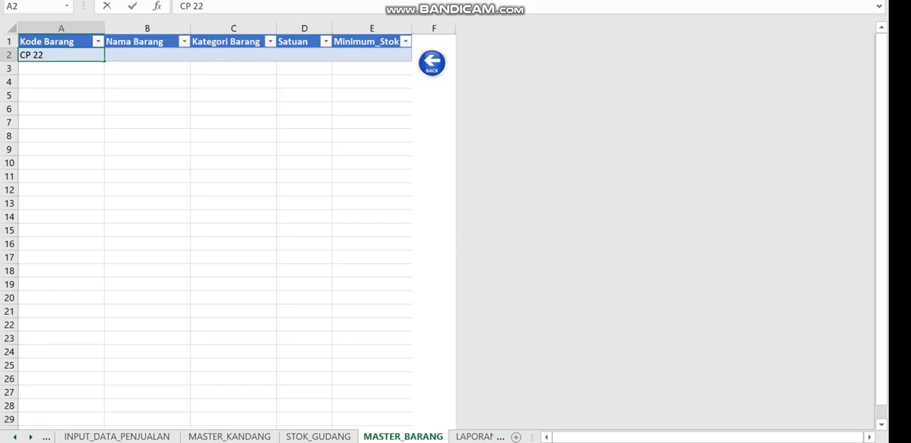
pyautogui.press('BackSpace')
pyautogui.press('BackSpace')
pyautogui.write('522')
pyautogui.press('Tab')
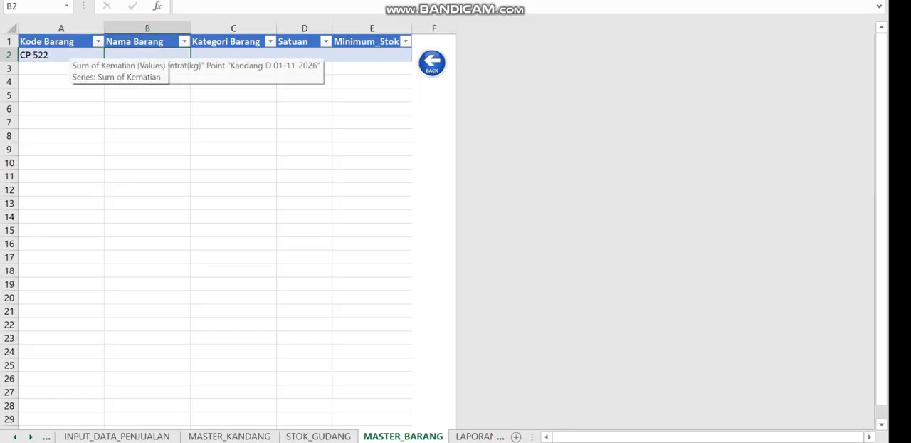
# Enter Konsentrat Layer as the Nama Barang for item CP 522
pyautogui.write('KO')
pyautogui.press('BackSpace')
pyautogui.write('oms')
pyautogui.press('BackSpace')
pyautogui.press('BackSpace')
pyautogui.write('ns')
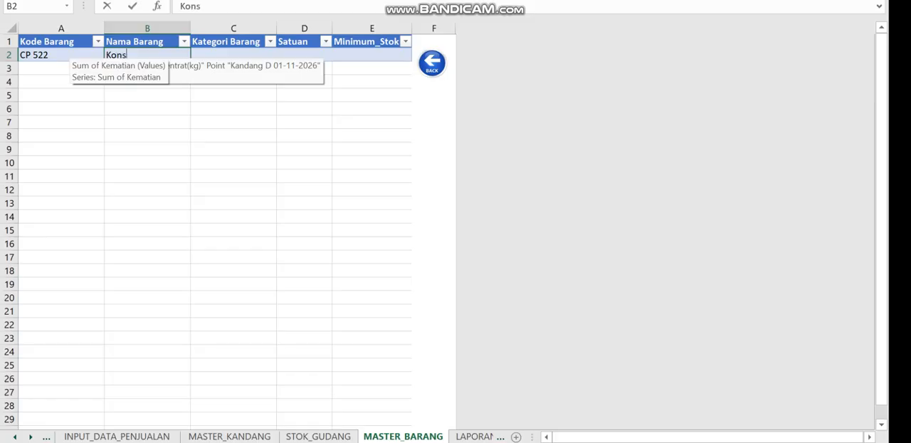
pyautogui.write('entrat Layer')
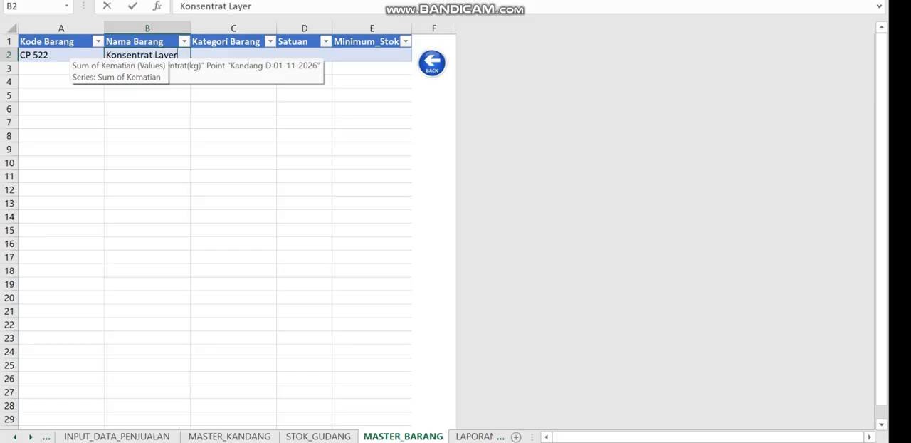
pyautogui.press('Tab')
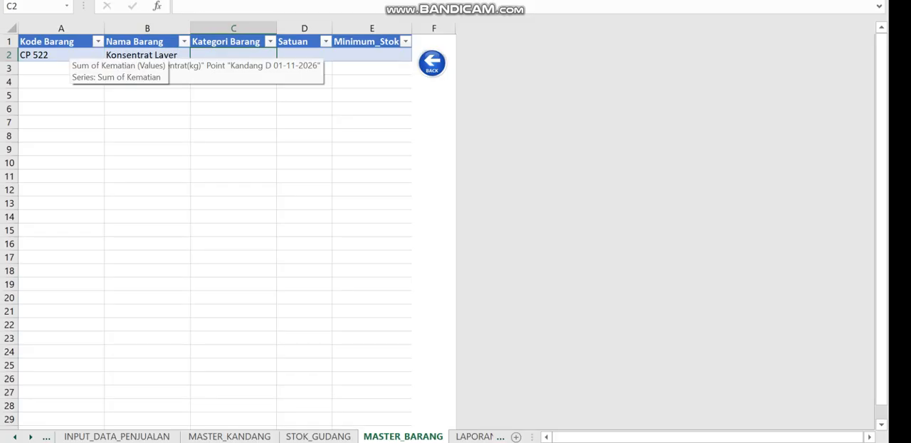
# Enter Konsentrat as the Kategori Barang for item CP 522
pyautogui.write('Ka')
pyautogui.press('BackSpace')
pyautogui.write('onsentrat')
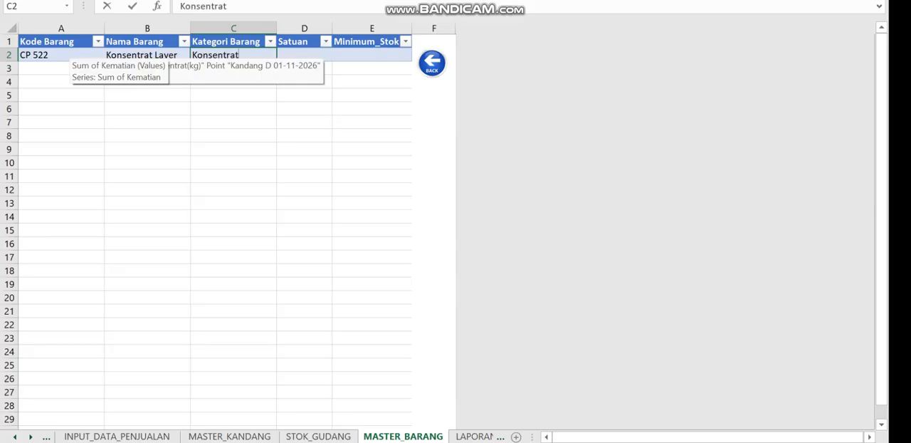
pyautogui.press('Tab')
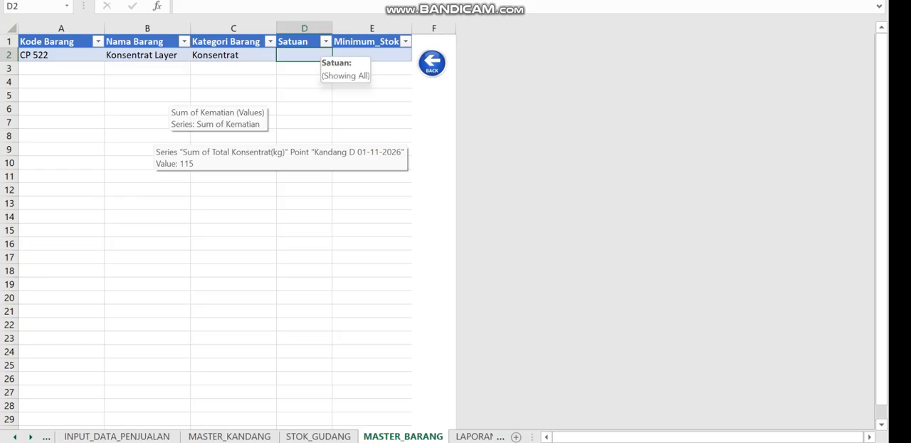
# Widen the Satuan column slightly and enter Kg as the unit for item CP 522
pyautogui.moveTo(333, 28); pyautogui.dragTo(340, 28)
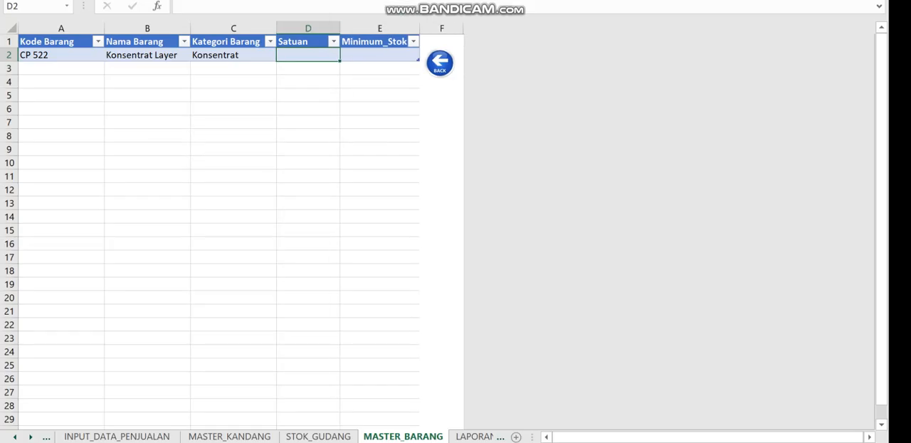
pyautogui.write('Kg')
pyautogui.press('Tab')
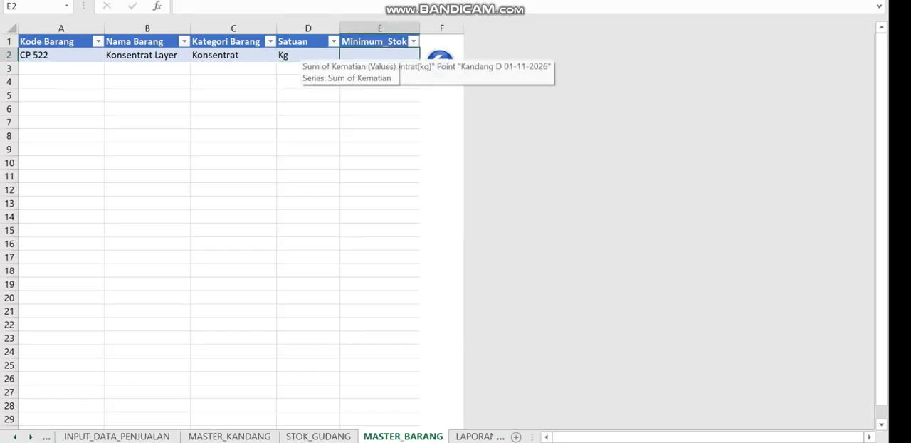
# Enter 250 as the Minimum_Stok for item CP 522
pyautogui.write('250')
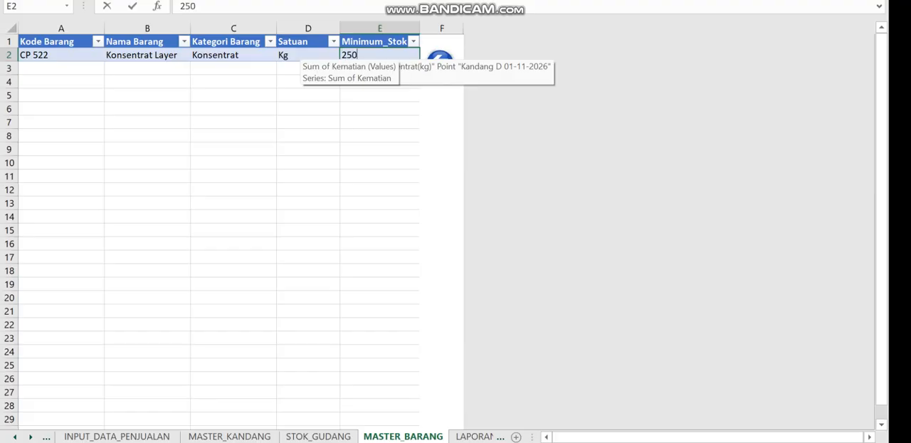
pyautogui.press('Return')
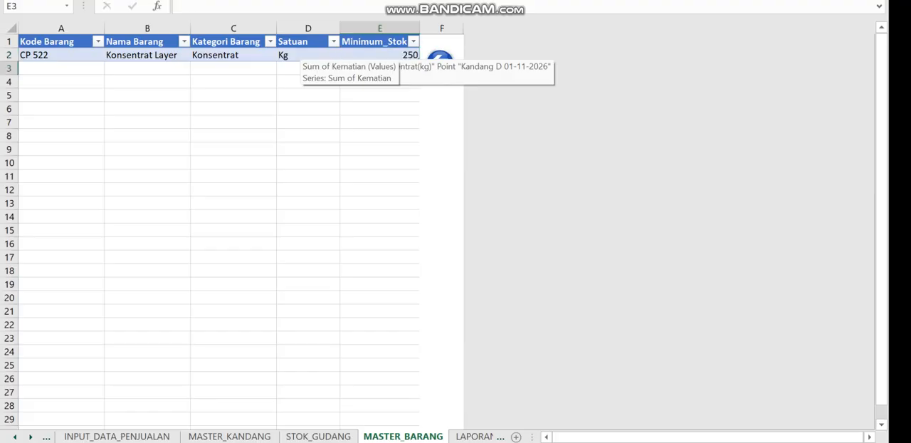
# Set the Minimum_Stok of item CP 522 to 1000
pyautogui.click(379, 55)
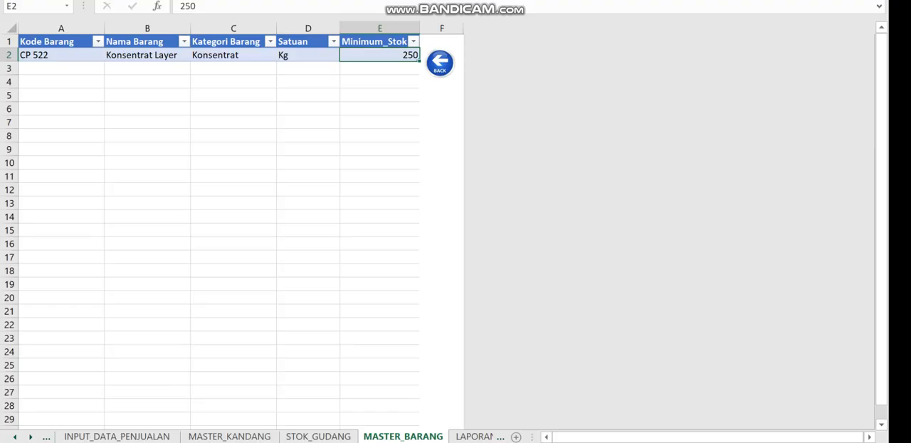
pyautogui.press('Down')
pyautogui.press('Down')
pyautogui.press('Up')
pyautogui.press('Up')
pyautogui.write('1000')
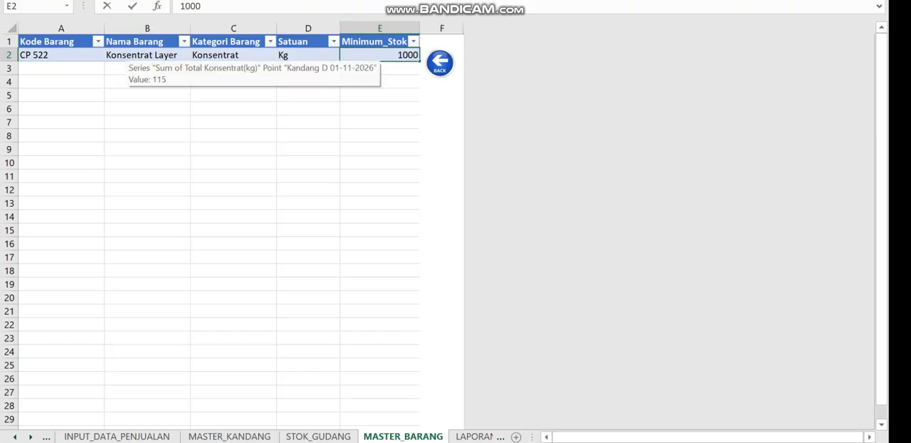
# Change the Nama Barang of item CP 522 to Konsentrat Grower
pyautogui.click(147, 55)
pyautogui.doubleClick(164, 55)
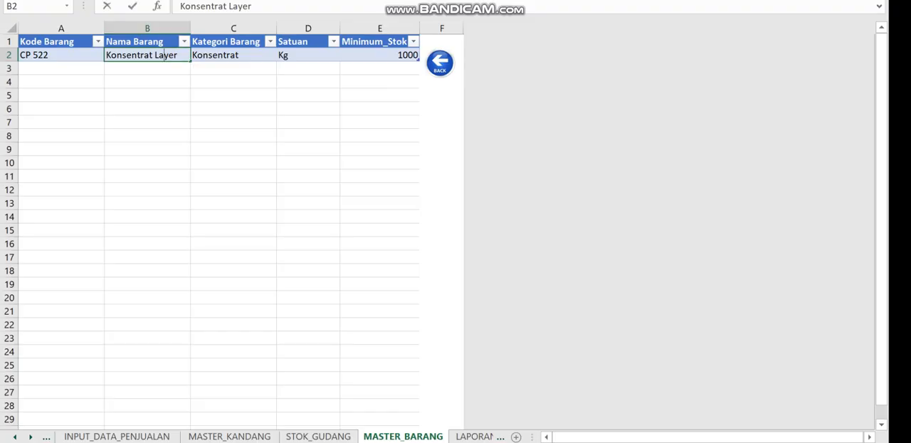
pyautogui.doubleClick(165, 55)
pyautogui.write('Grower')
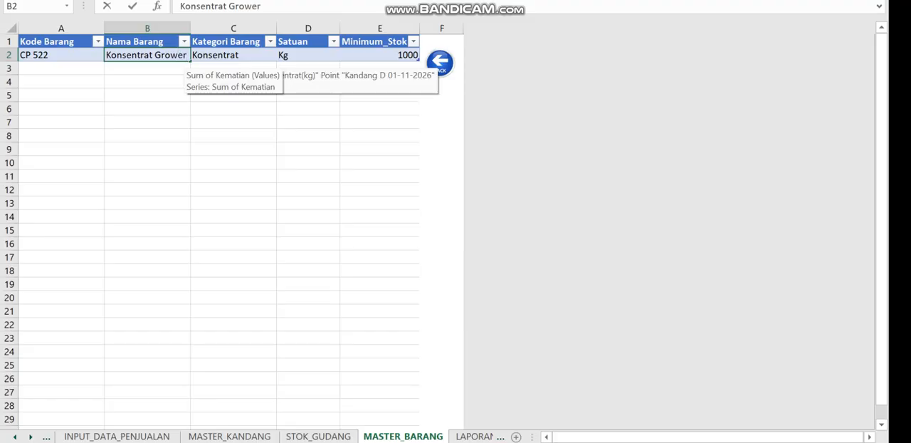
pyautogui.click(151, 82)
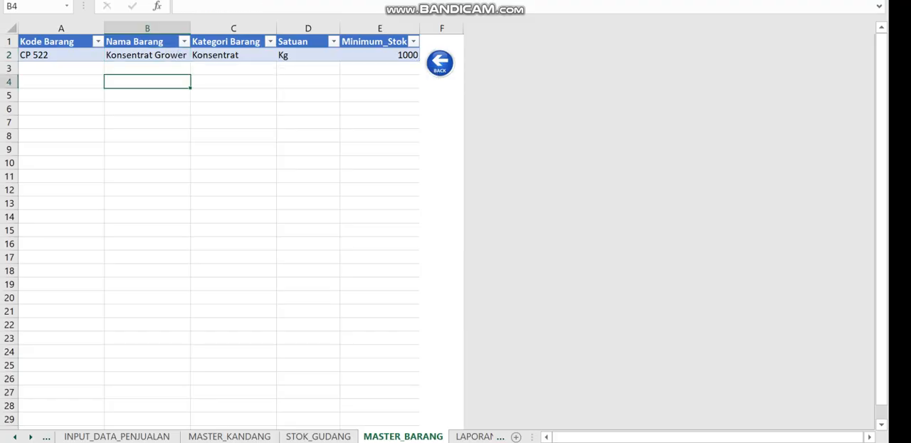
# Enter CP 524 AX as the Kode Barang of the second item in row 3
pyautogui.click(61, 69)
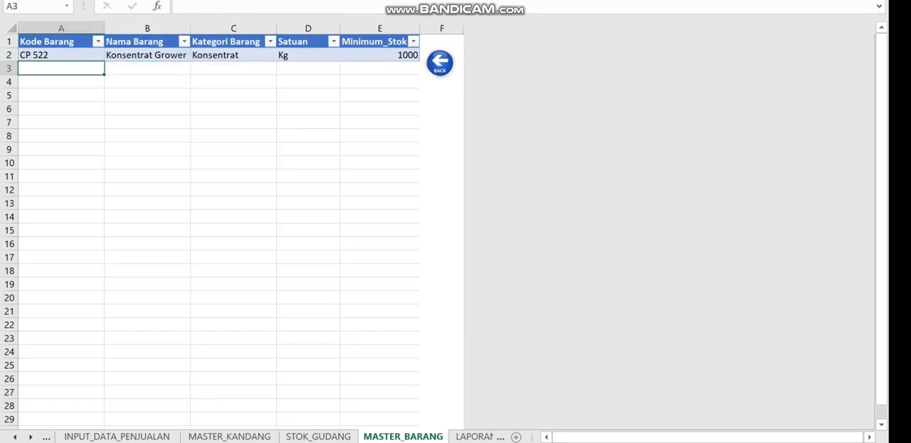
pyautogui.write('CP ')
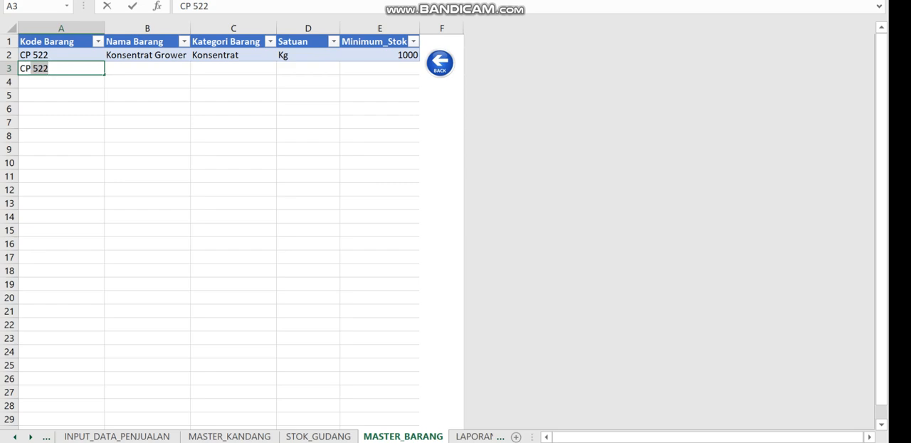
pyautogui.write('524 AX')
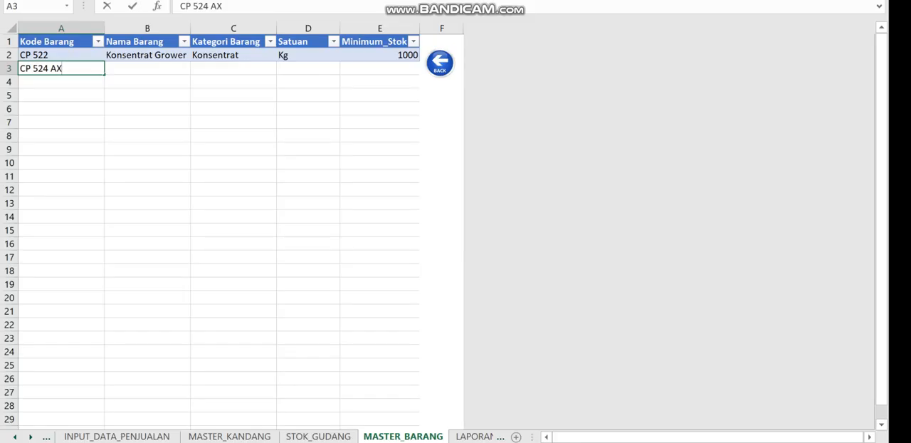
pyautogui.press('Tab')
# Enter Konsentrat Layer as the Nama Barang for item CP 524 AX
pyautogui.write('K')
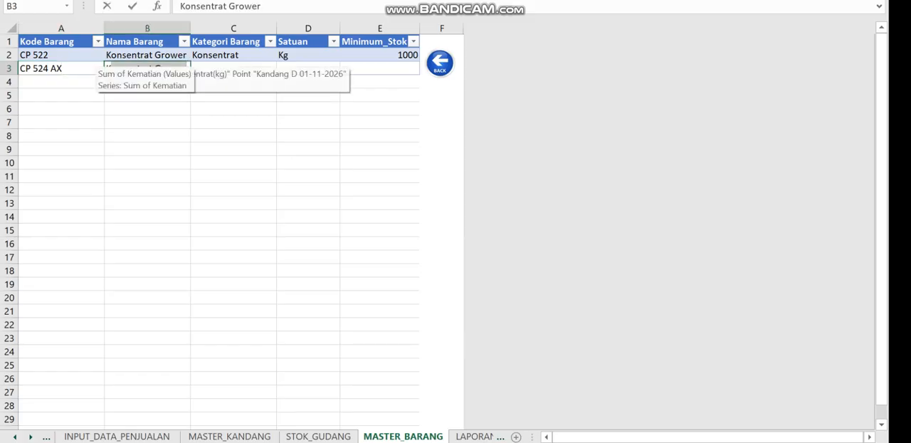
pyautogui.write('l')
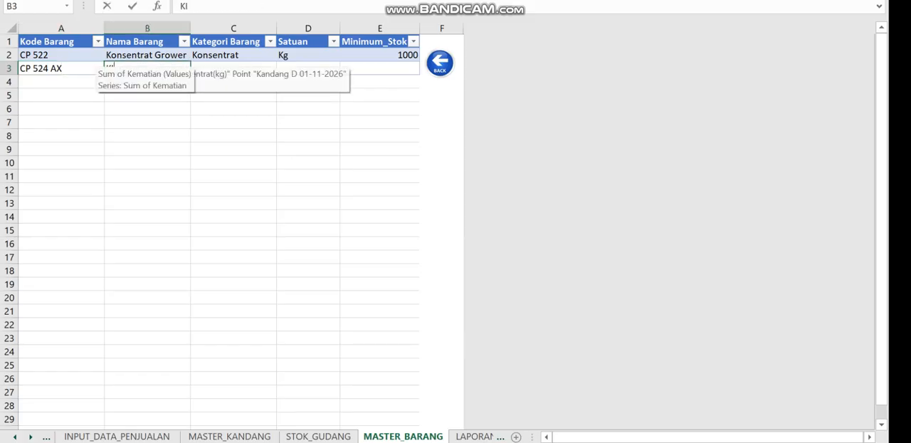
pyautogui.press('BackSpace')
pyautogui.write('O')
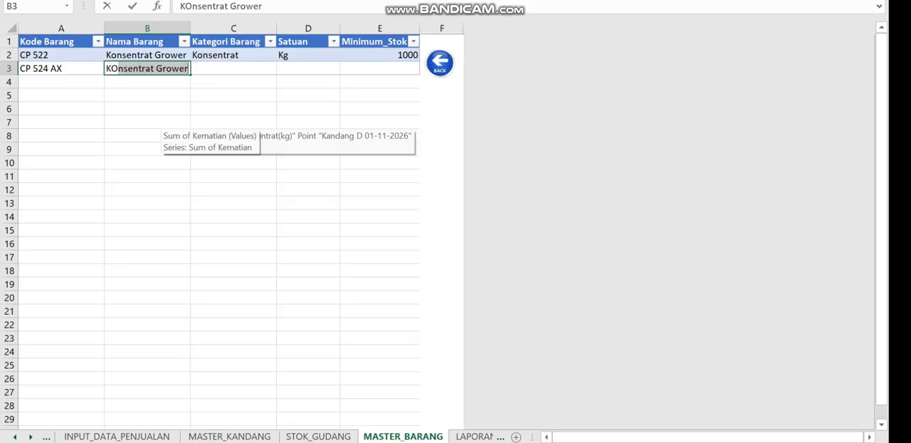
pyautogui.press('BackSpace')
pyautogui.press('BackSpace')
pyautogui.write('o')
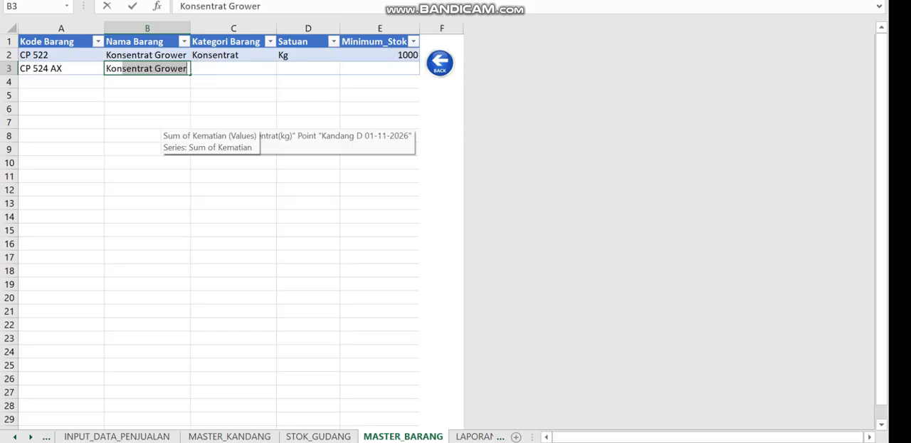
pyautogui.write('nsentrat Layer')
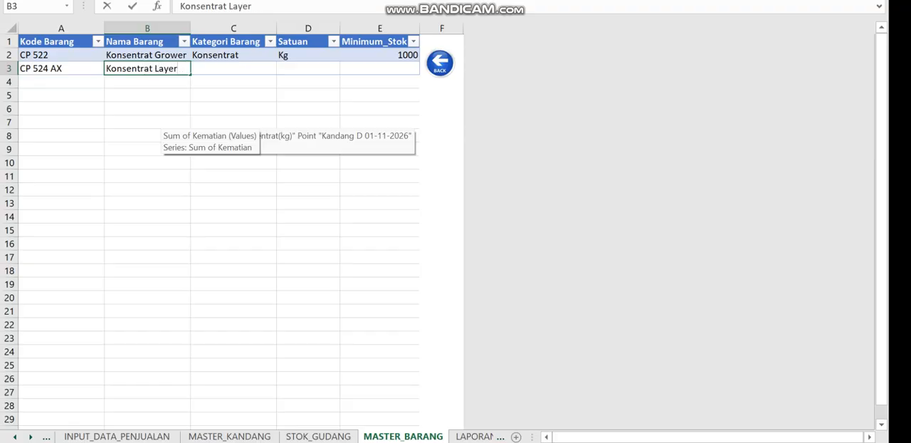
# Set the Kategori Barang of item CP 524 AX to Kosentrat and its Satuan to Kg
pyautogui.press('Tab')
pyautogui.write('Kosenttrat')
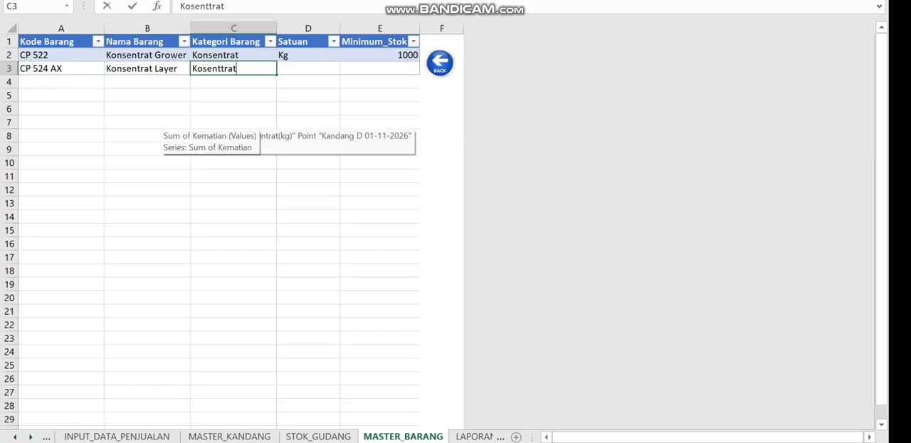
pyautogui.press('BackSpace')
pyautogui.press('BackSpace')
pyautogui.press('BackSpace')
pyautogui.press('BackSpace')
pyautogui.write('ra')
pyautogui.press('Tab')
pyautogui.write('Kg')
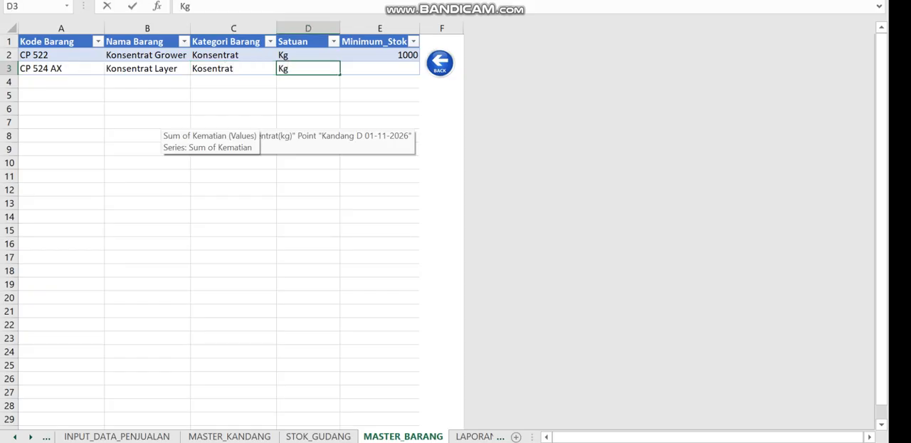
# Set the Minimum_Stok of item CP 524 AX to 1000
pyautogui.press('Tab')
pyautogui.write('100')
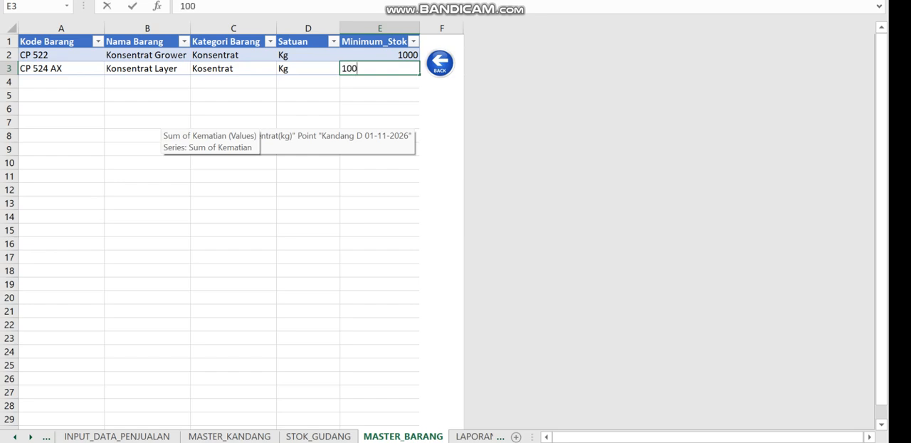
pyautogui.write('0')
pyautogui.hotkey('ctrl', 'Return')
# Enter Vitasres as the Kode Barang of the third item in row 4
pyautogui.press('Left')
pyautogui.press('Left')
pyautogui.press('Left')
pyautogui.press('Left')
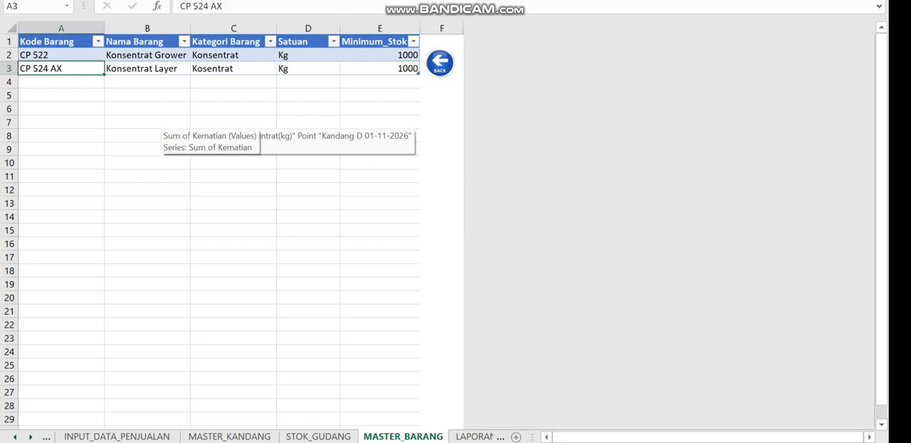
pyautogui.press('Down')
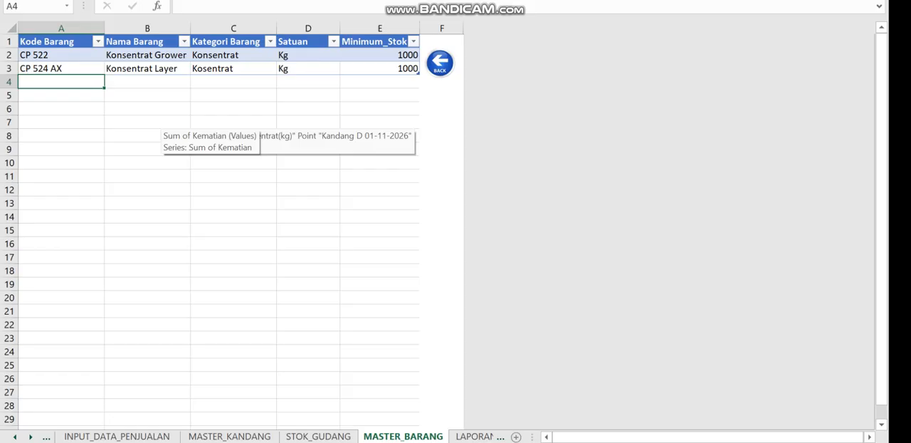
pyautogui.write('Vitasr')
pyautogui.write('io')
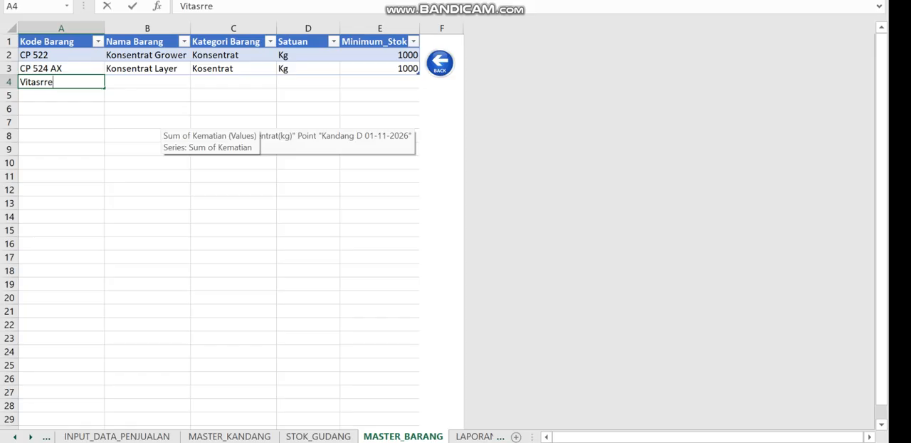
pyautogui.press('BackSpace')
pyautogui.press('BackSpace')
pyautogui.press('BackSpace')
pyautogui.write('res')
# Enter Vitastres as the Nama Barang of the item in row 4
pyautogui.press('Tab')
pyautogui.write('V')
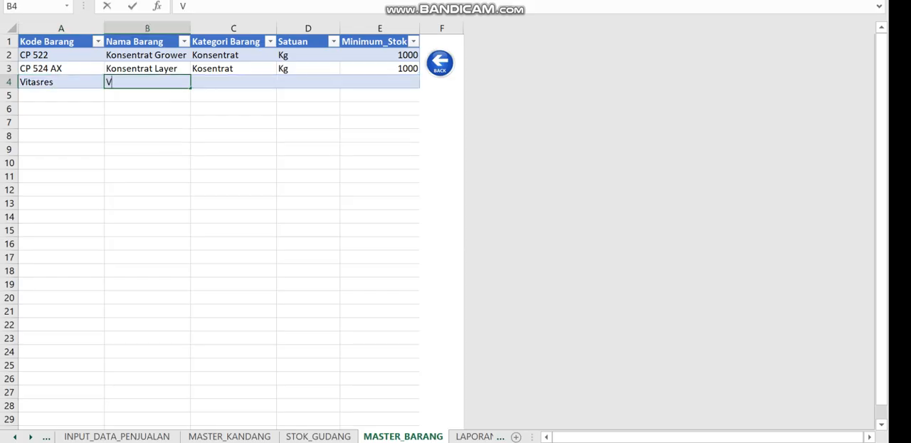
pyautogui.write('itastres')
# Set the Kategori Barang of the row 4 item to Vitamin and its Satuan to Pcs
pyautogui.press('Tab')
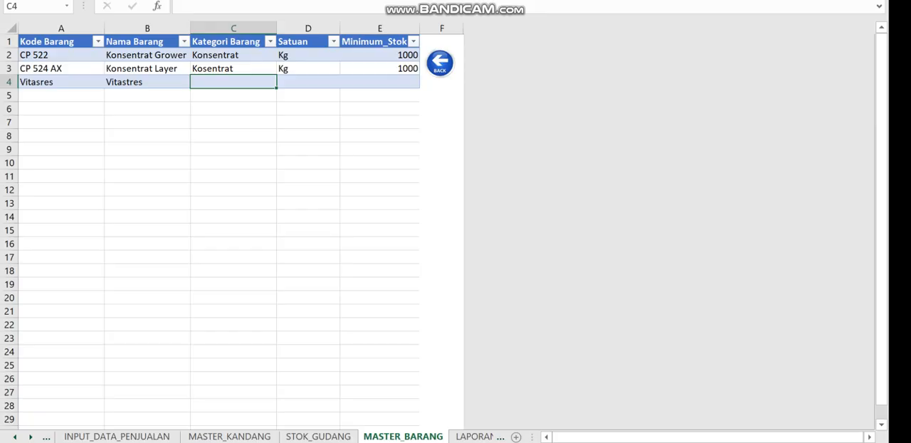
pyautogui.write('Vitami')
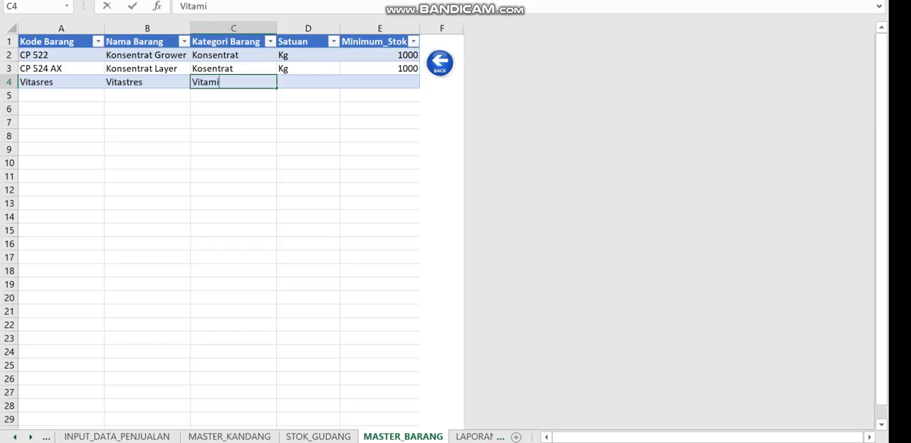
pyautogui.write('n')
pyautogui.press('Tab')
pyautogui.write('P')
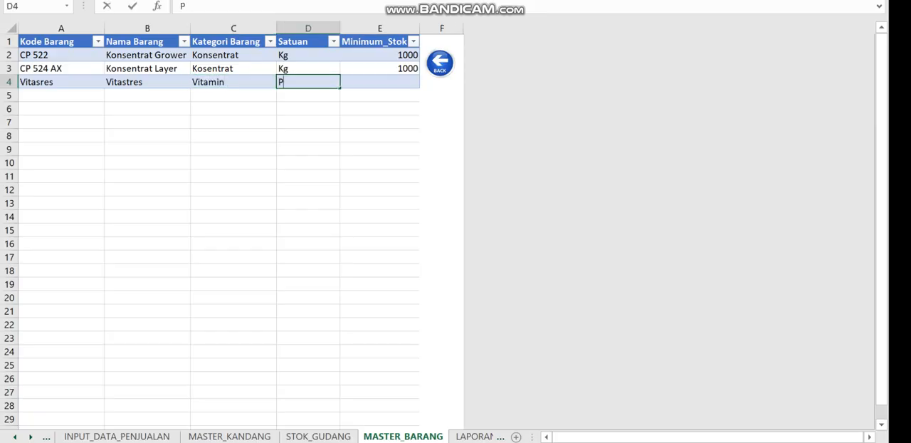
pyautogui.write('cs')
# Set the Minimum_Stok of the Vitastres item to 50
pyautogui.press('Tab')
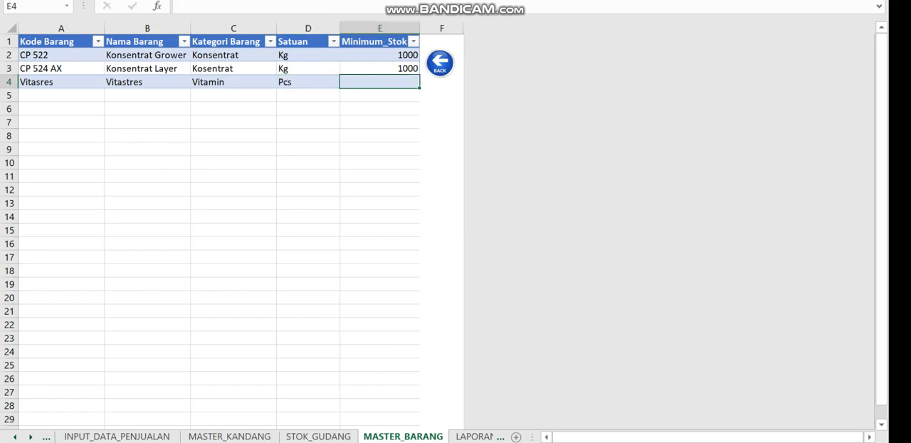
pyautogui.write('50')
pyautogui.press('Return')
# Enter ND1 as the Kode Barang of the fourth item in row 5
pyautogui.press('Left')
pyautogui.press('Left')
pyautogui.press('Left')
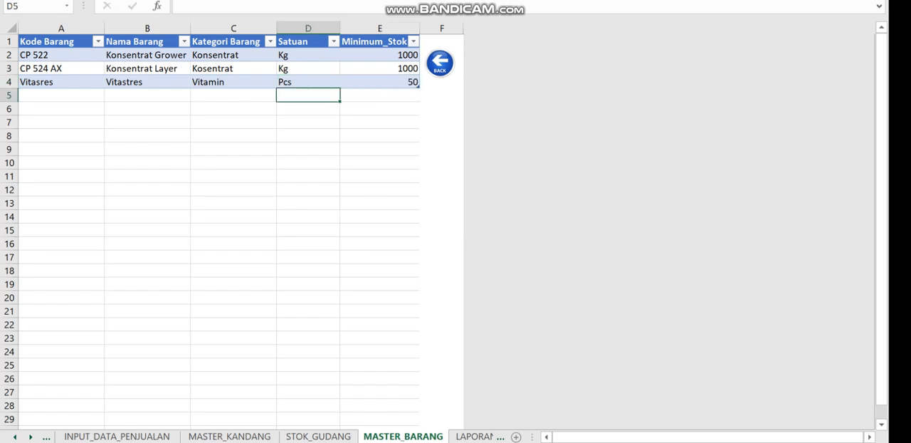
pyautogui.press('Left')
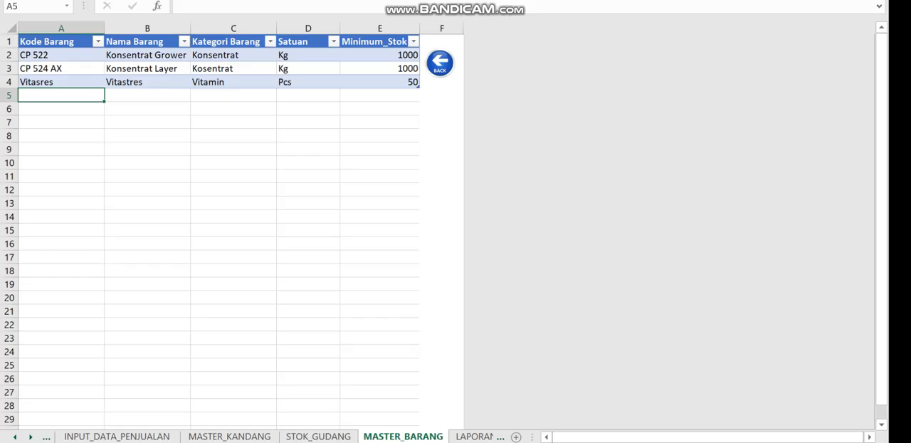
pyautogui.write('ND1')
# Enter Vaksin as both the Nama Barang and the Kategori Barang of item ND1
pyautogui.press('Tab')
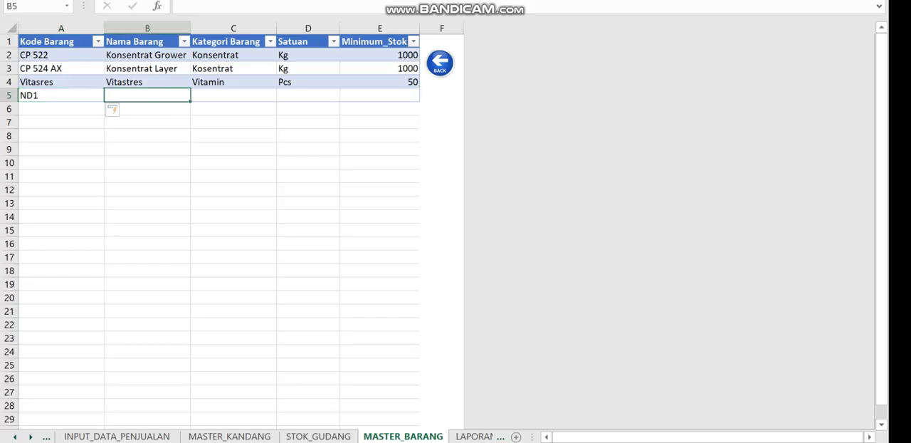
pyautogui.write('Vi')
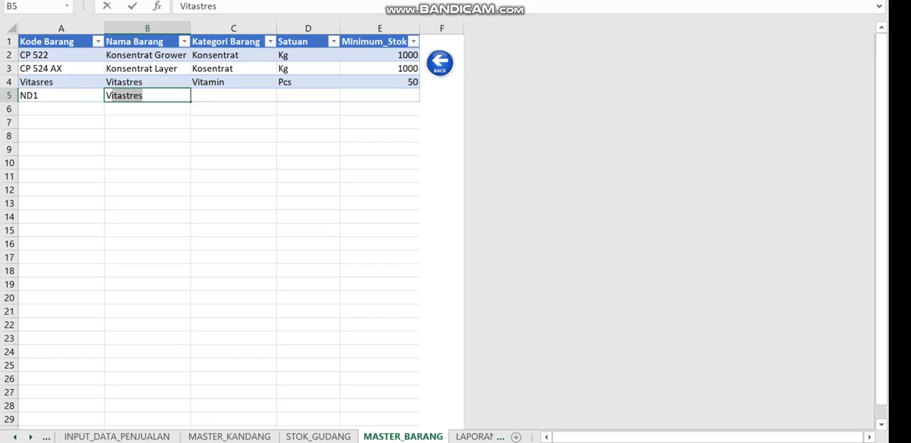
pyautogui.write('aksin')
pyautogui.press('Tab')
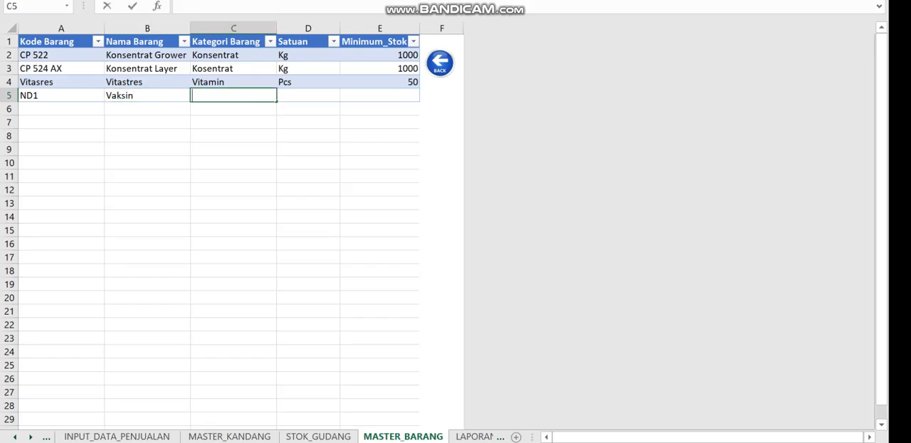
pyautogui.write('Vaksin')
# Set the Satuan of item ND1 to Pcs and its Minimum_Stok to 25
pyautogui.press('Tab')
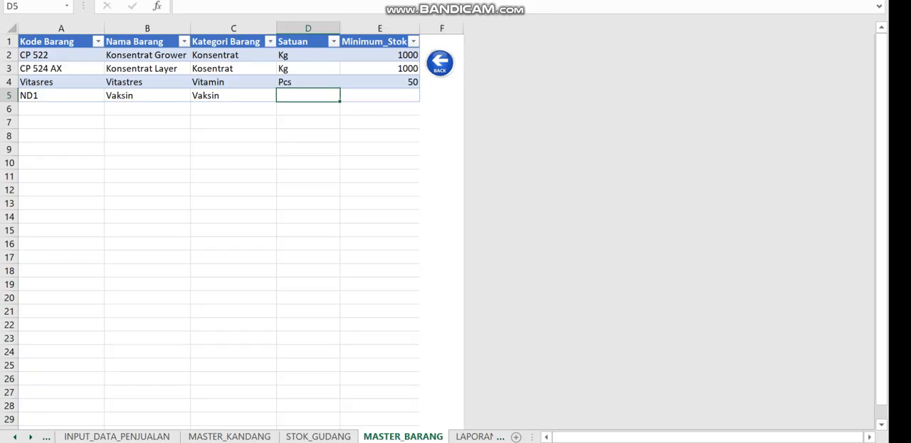
pyautogui.write('Pcs')
pyautogui.press('Tab')
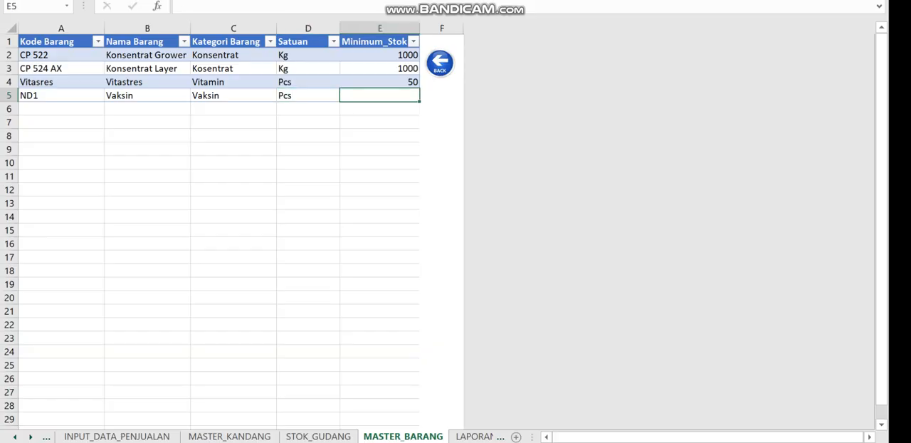
pyautogui.write('25')
pyautogui.click(308, 163)
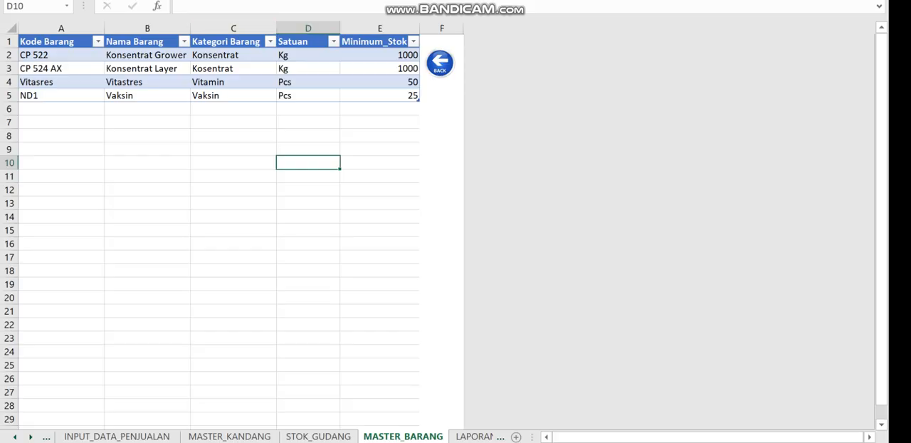
# Restore the full ribbon display and return from the Master Barang sheet to the stock dashboard
pyautogui.click(819, 2)
pyautogui.click(783, 97)
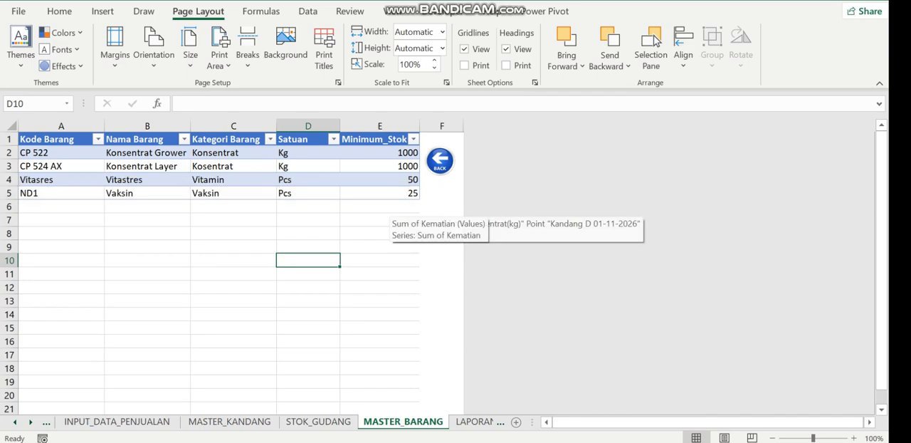
pyautogui.click(439, 160)
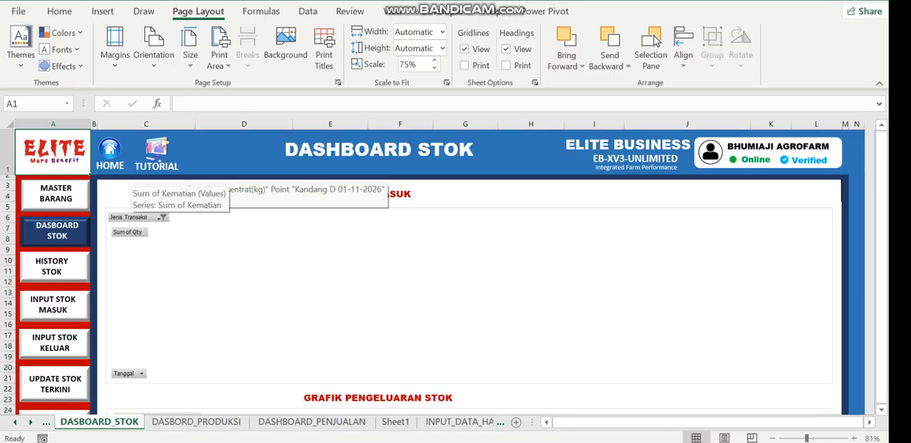
# Open the incoming stock entry form and expand its Jenis Transaksi choices
pyautogui.click(54, 305)
pyautogui.click(378, 106)
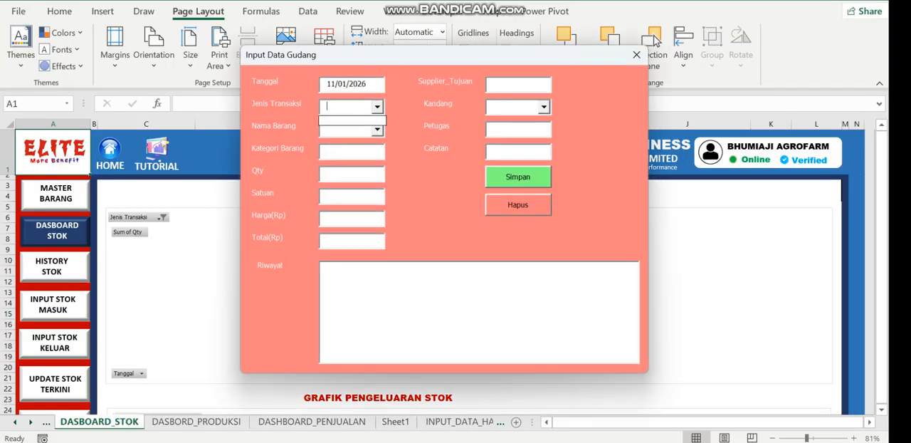
# Review the items offered under Nama Barang in the Input Data Gudang form against the Master Barang entries
pyautogui.click(377, 129)
pyautogui.press('Down')
pyautogui.press('Down')
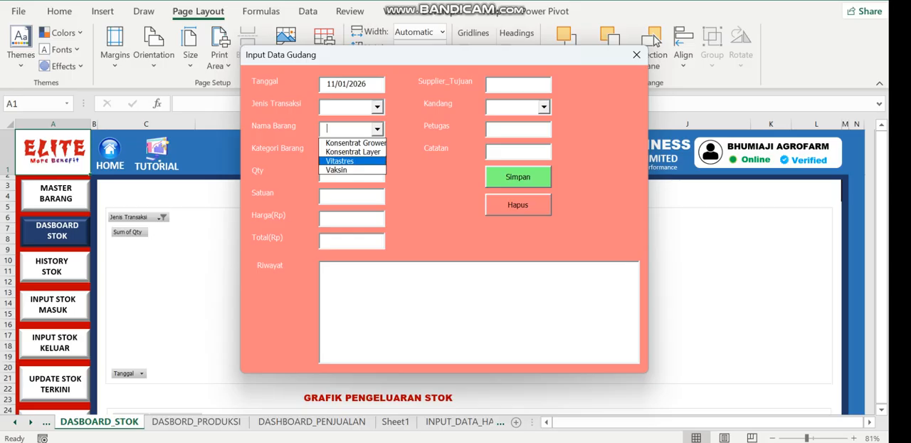
pyautogui.press('Down')
pyautogui.press('Up')
pyautogui.press('Up')
pyautogui.press('Down')
pyautogui.press('Down')
pyautogui.press('Down')
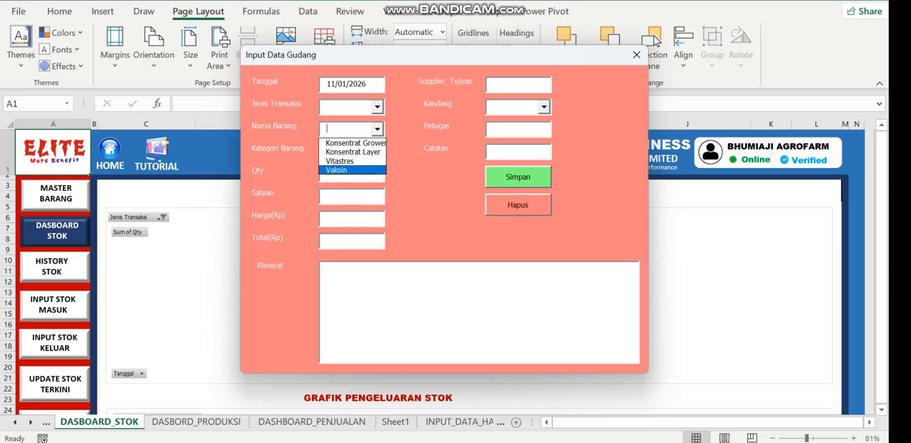
pyautogui.press('Up')
pyautogui.press('Up')
pyautogui.press('Up')
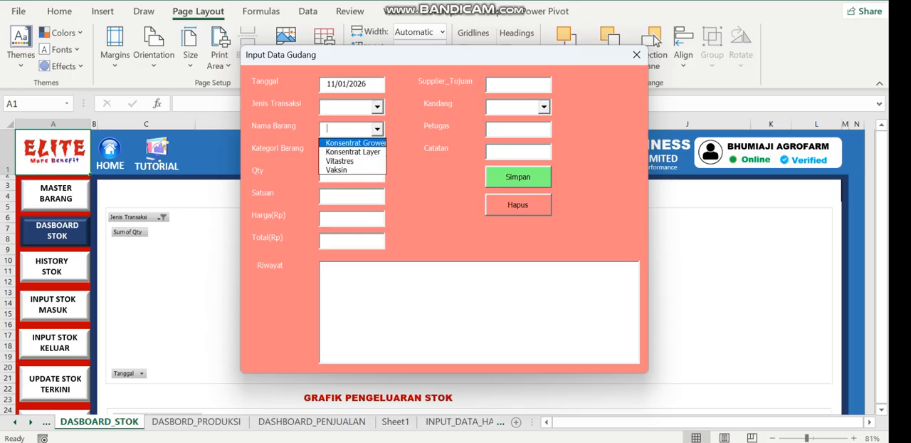
pyautogui.press('Down')
pyautogui.press('Down')
pyautogui.press('Down')
pyautogui.press('Up')
pyautogui.press('Up')
pyautogui.press('Up')
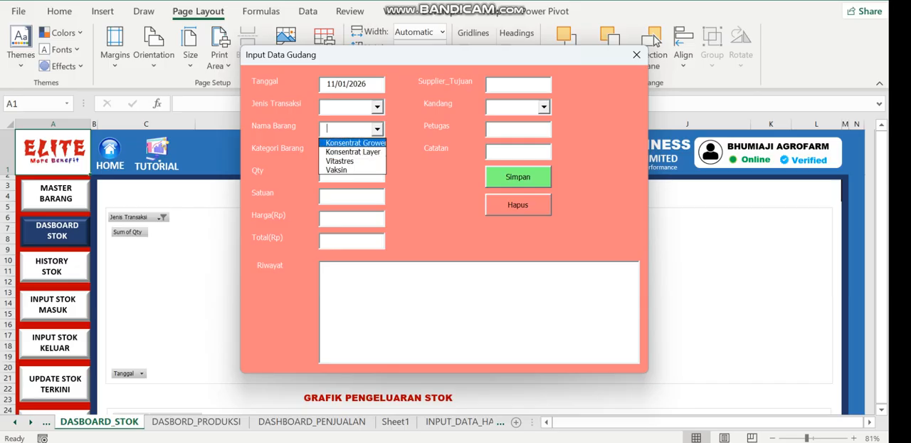